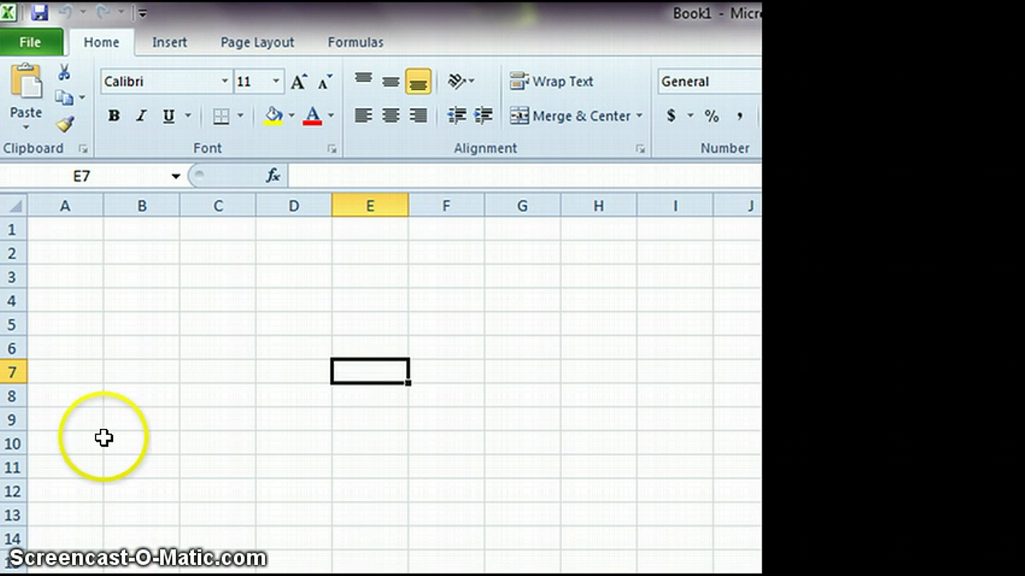
Try selecting individual grid cells, then select and deselect the whole worksheet
left_click(288, 259)
left_click(295, 275)
left_click(405, 280)
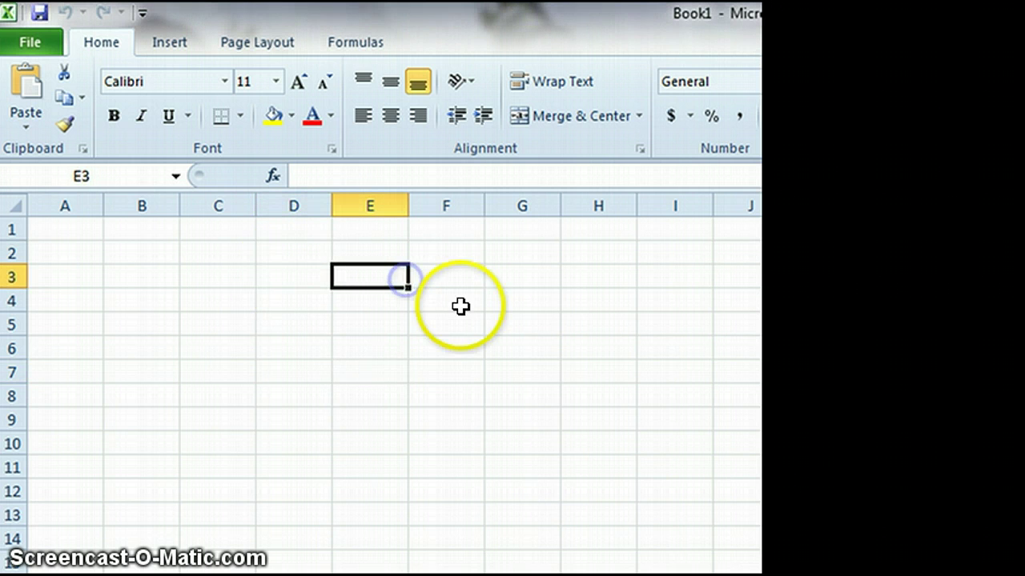
left_click(460, 306)
left_click(465, 327)
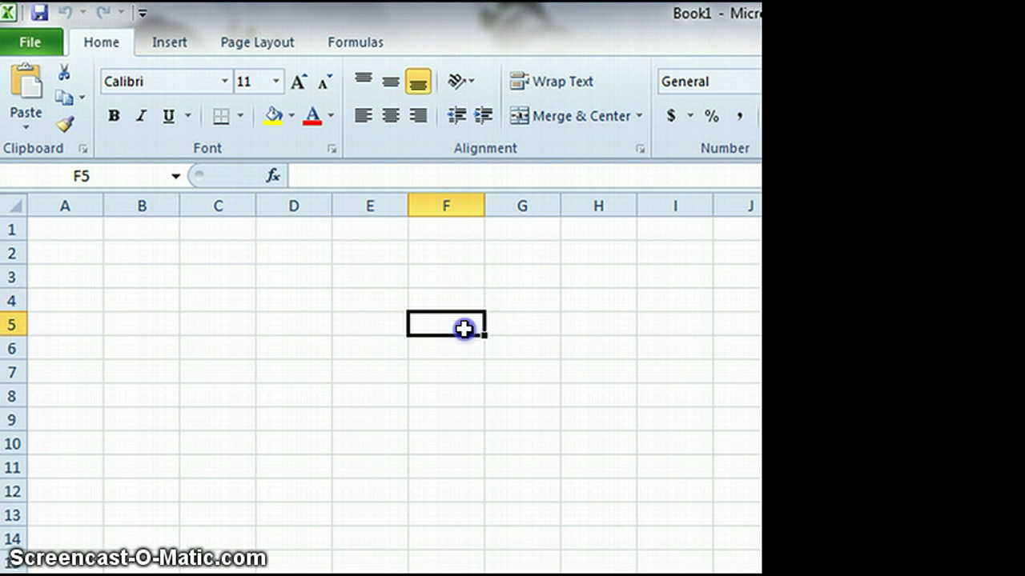
left_click(12, 211)
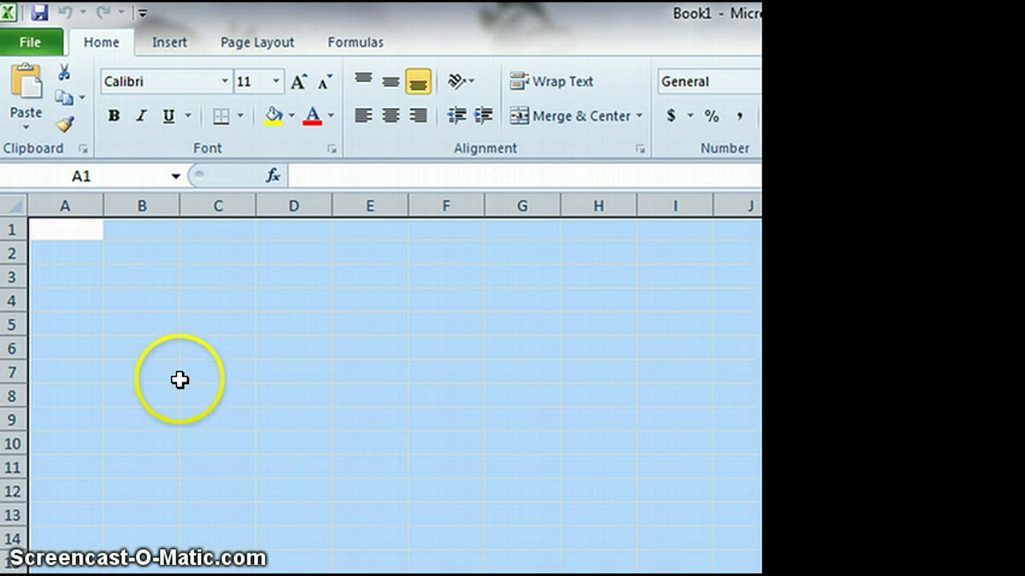
left_click(134, 288)
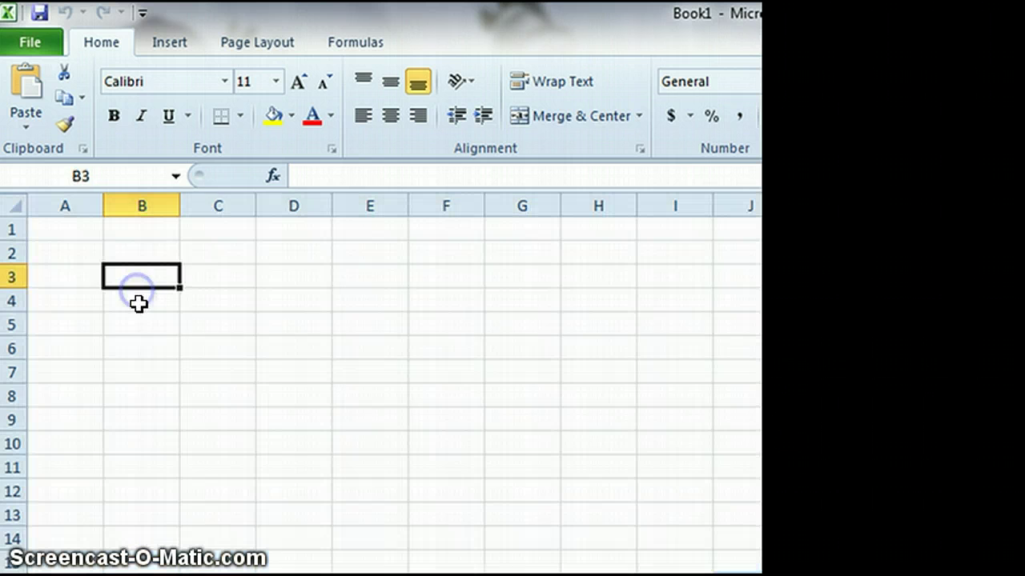
Drag-select a block from A1, then select the entire worksheet with the Select All corner
left_click(54, 231)
left_click_drag(67, 345, 713, 572)
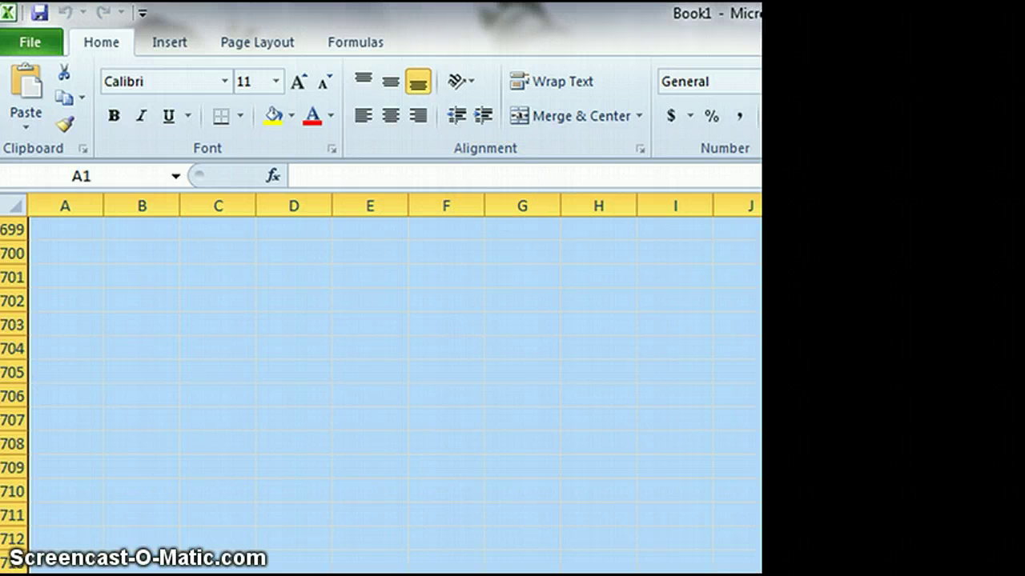
scroll(197, 318, "up", 20)
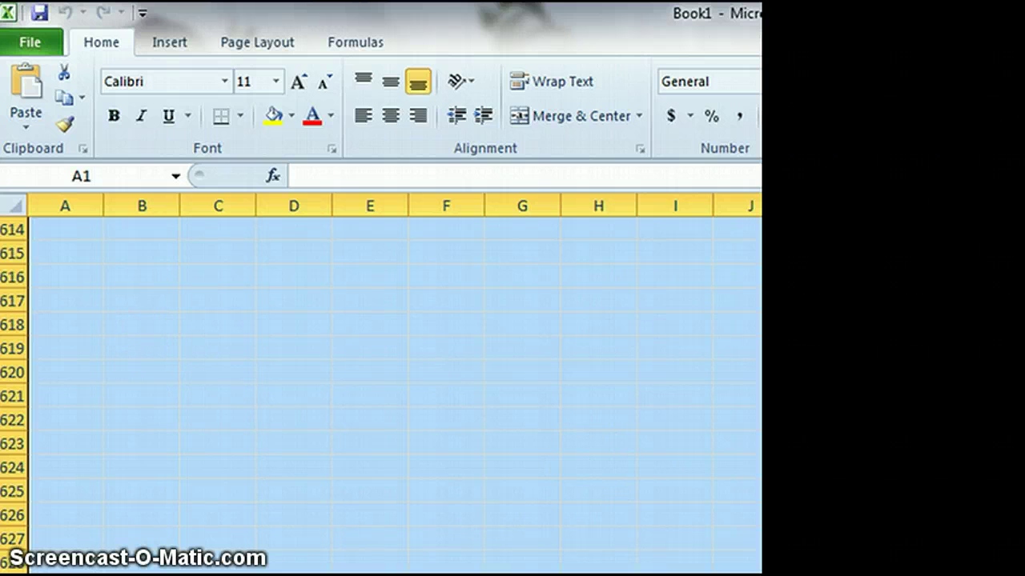
scroll(392, 393, "up", 20)
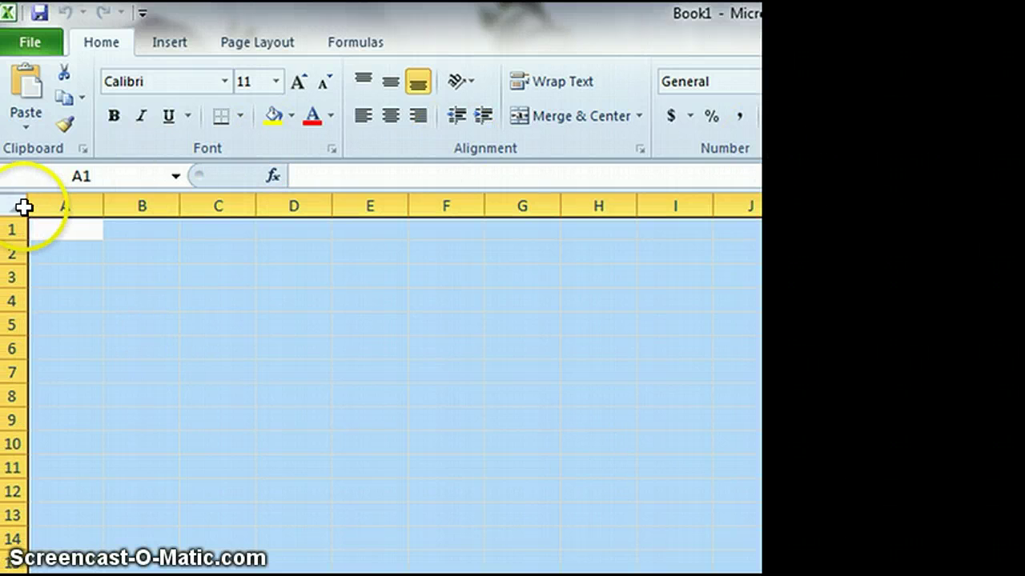
left_click(13, 211)
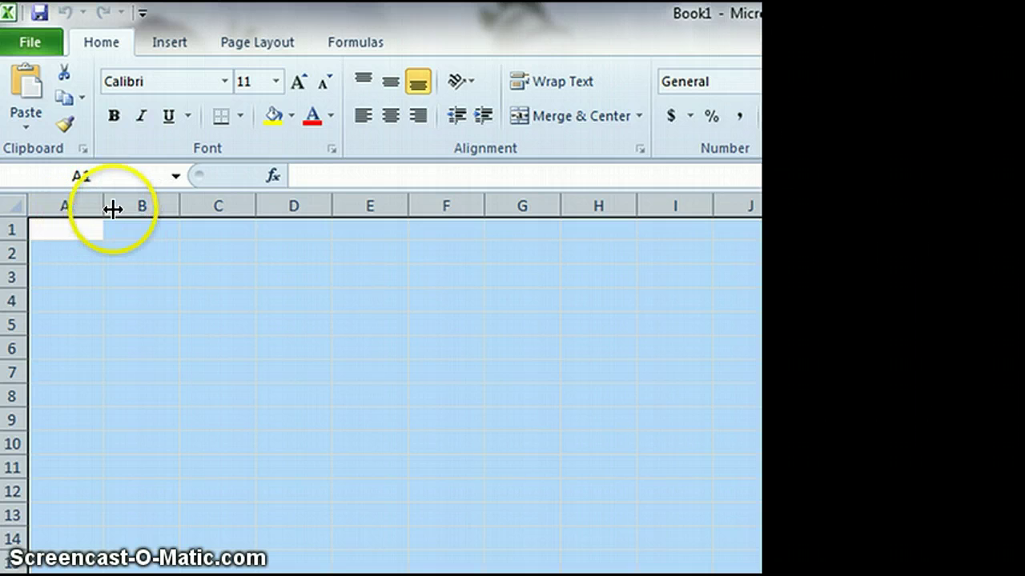
Narrow all columns and raise all rows to about 30 pixels (22.50 points) so cells become squares
left_click_drag(105, 205, 105, 206)
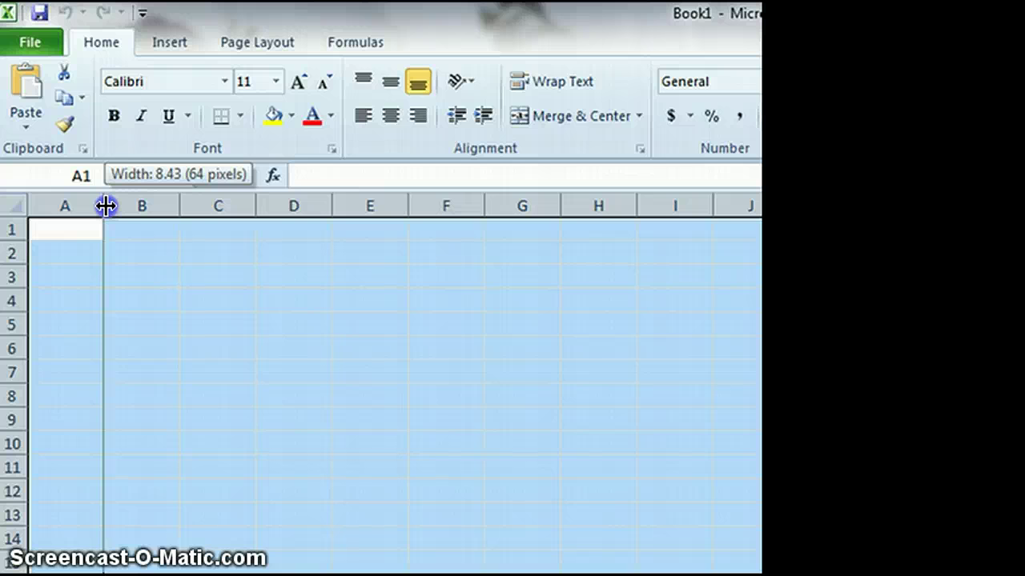
left_click_drag(104, 207, 65, 218)
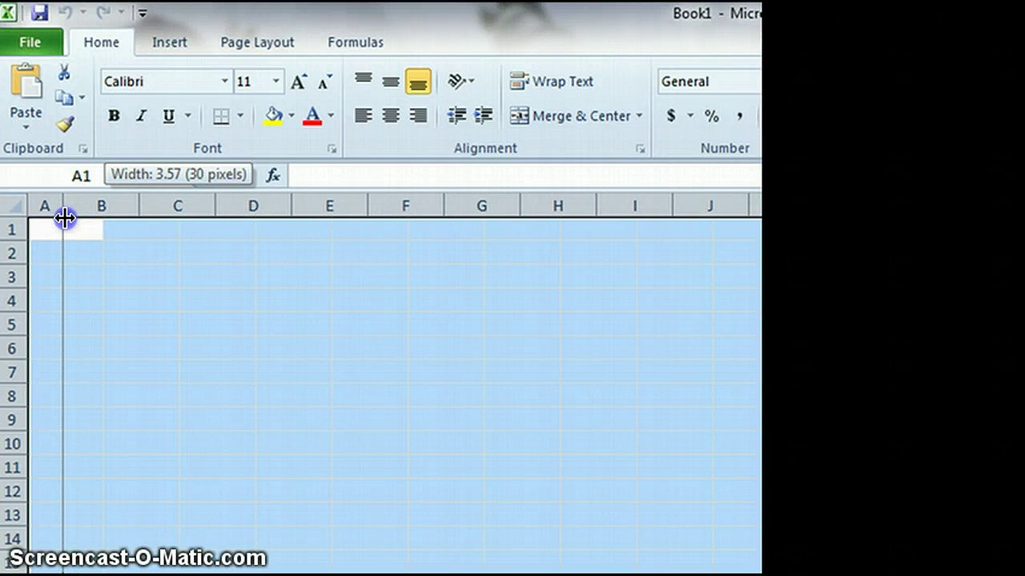
left_click_drag(65, 217, 65, 206)
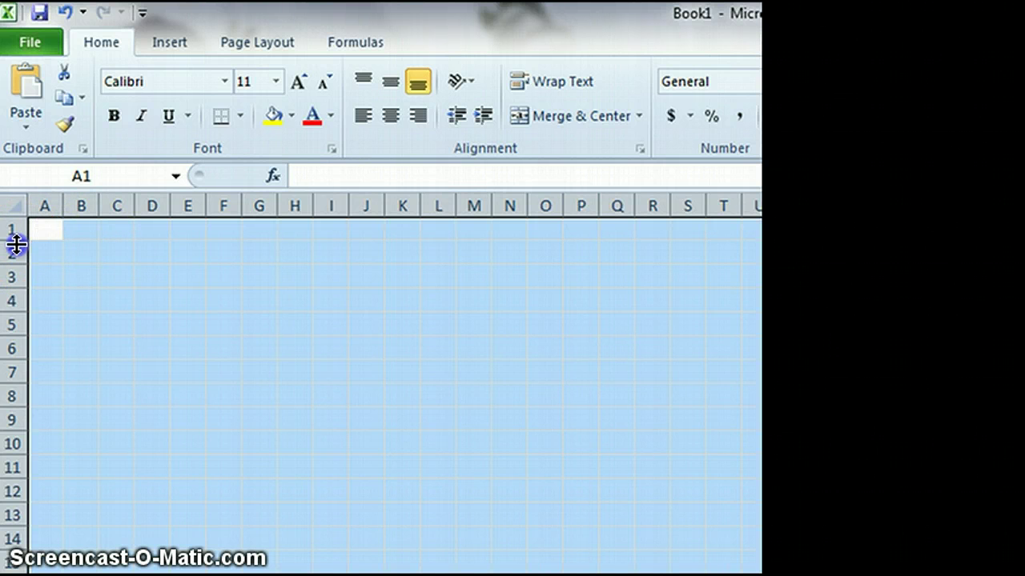
left_click_drag(17, 244, 16, 257)
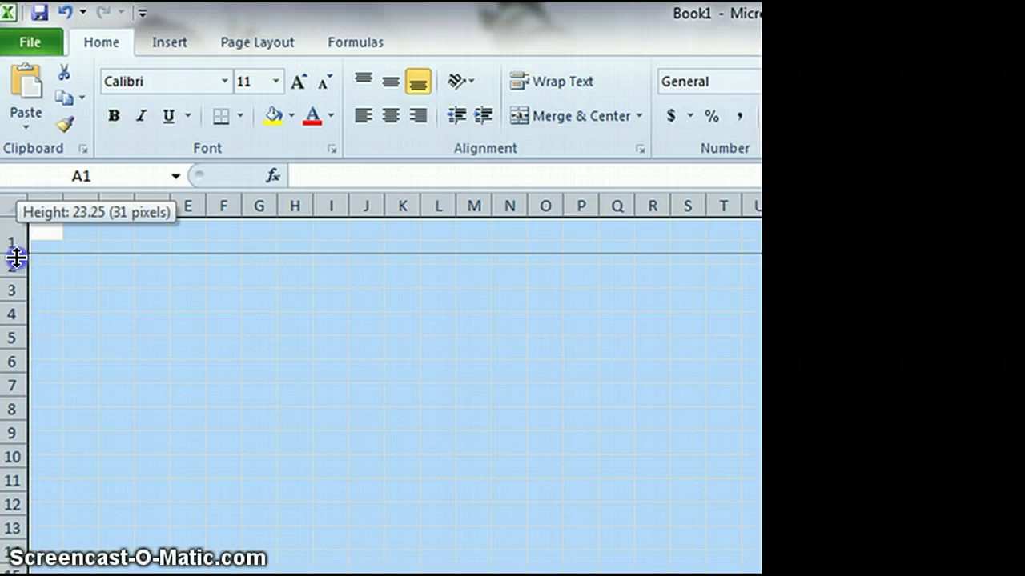
left_click_drag(18, 255, 20, 255)
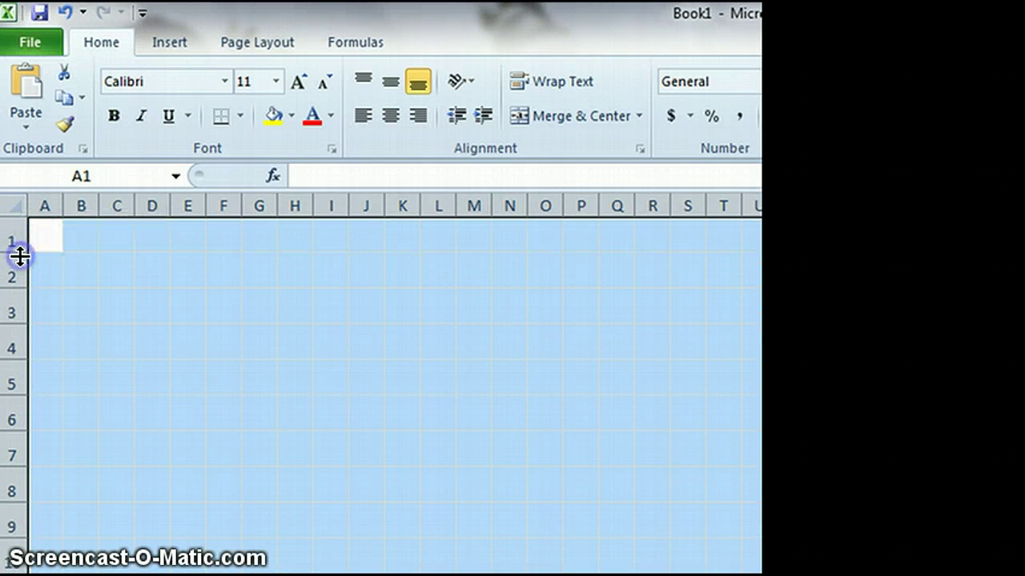
Give cell K3 a yellow fill, leaving the fill colour list unchanged afterwards
left_click(393, 304)
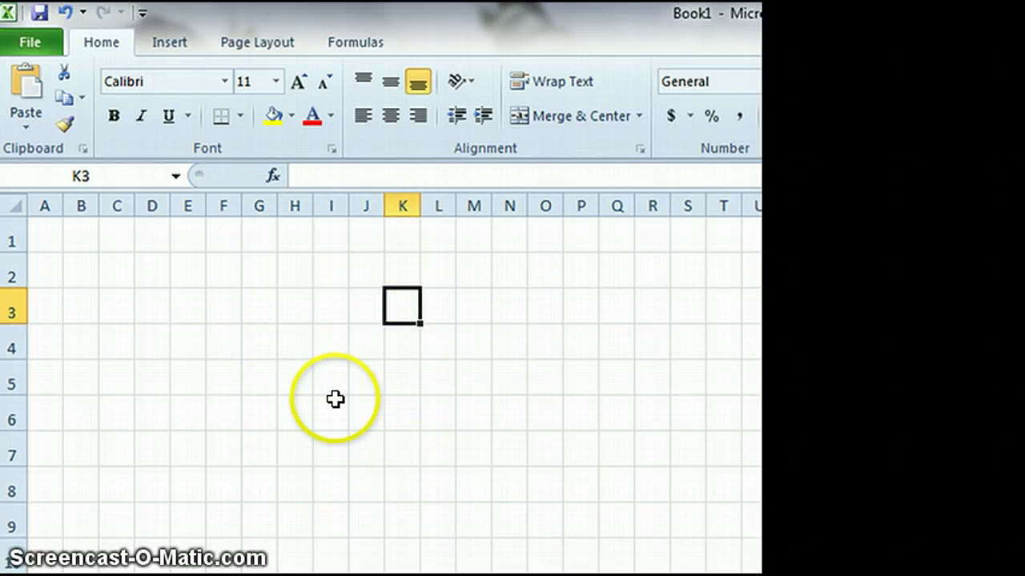
left_click(280, 121)
left_click(476, 336)
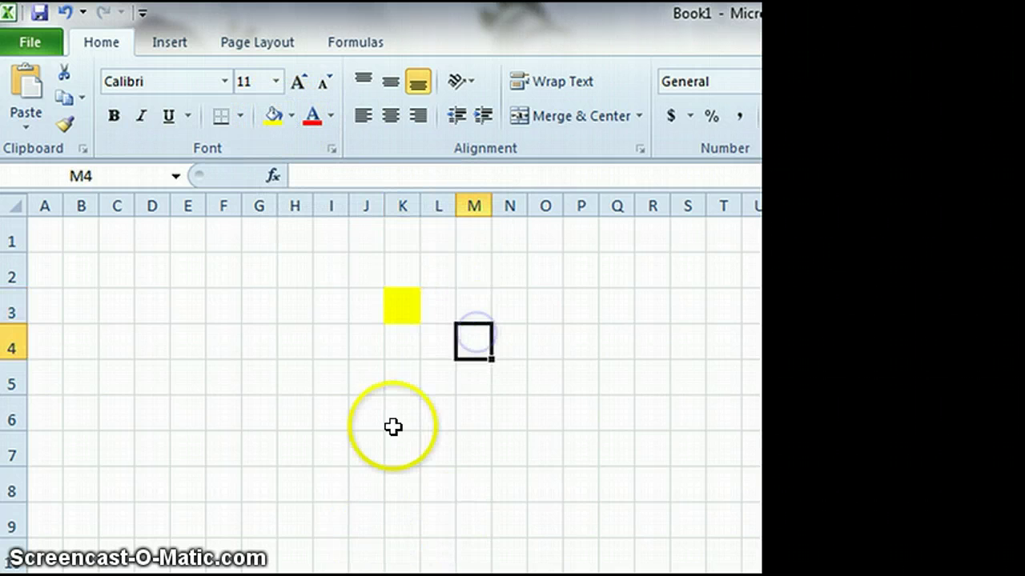
left_click(401, 309)
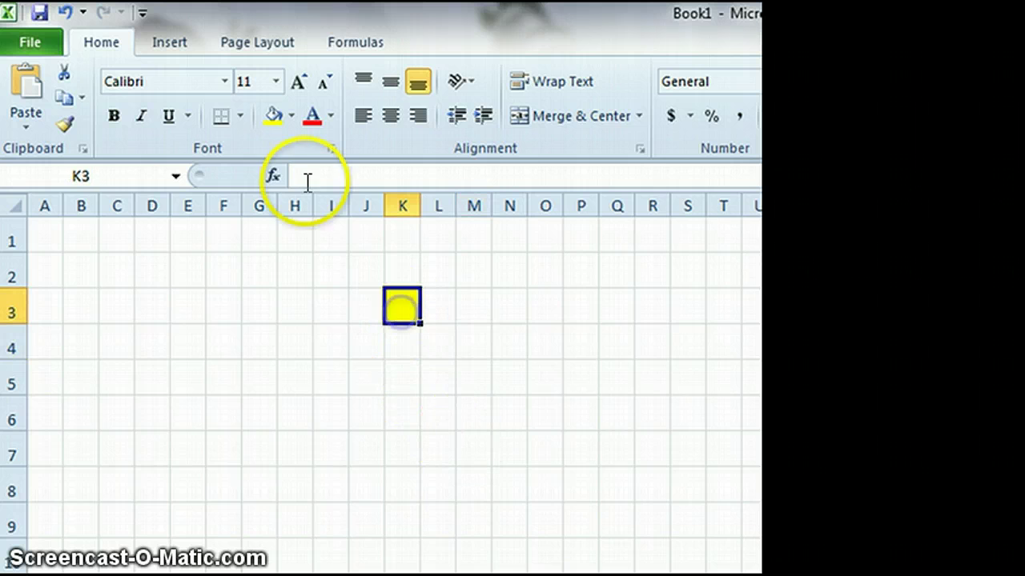
left_click(294, 122)
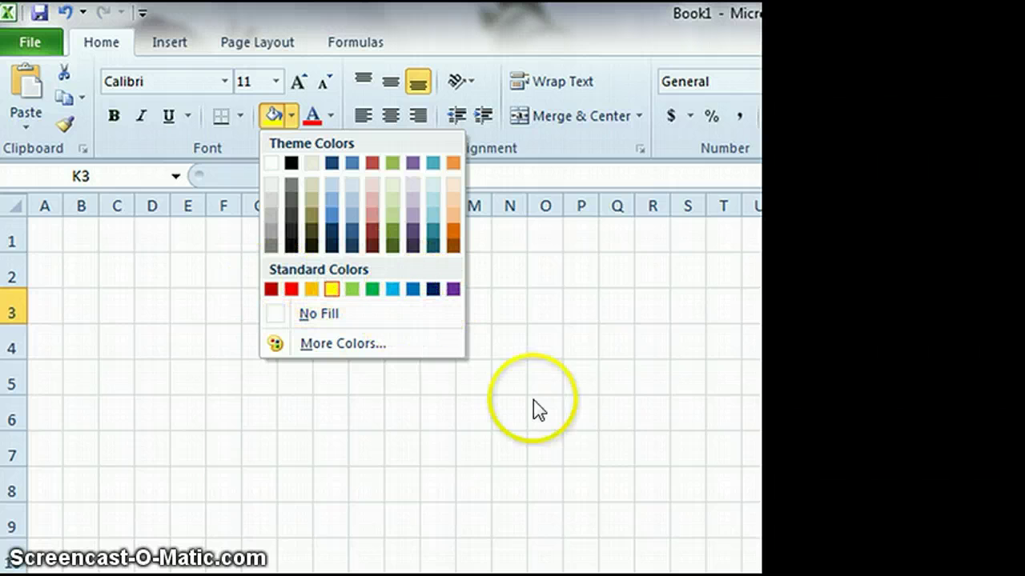
left_click(560, 362)
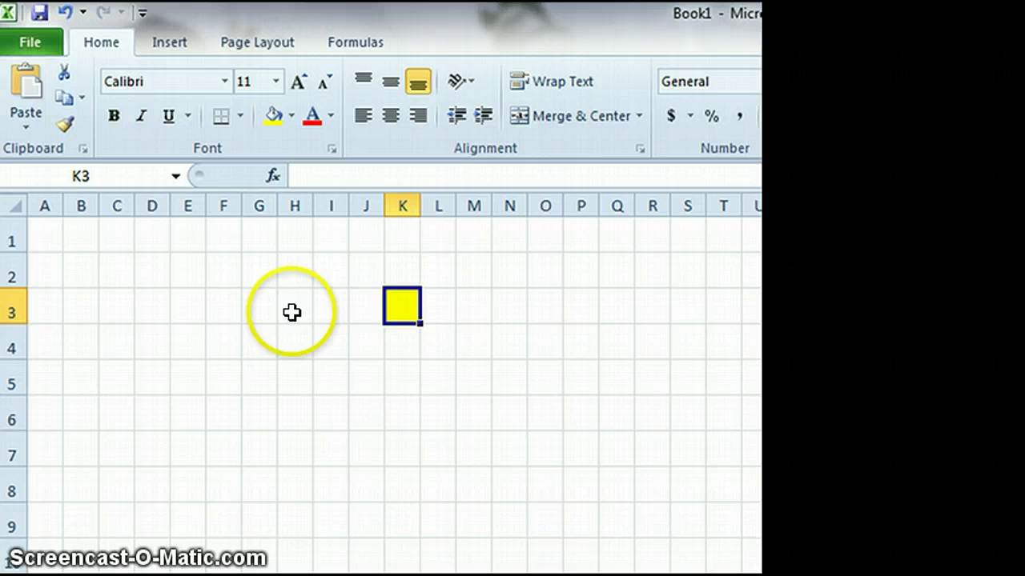
Fill H3:L7, G4:G6, I2:K2, M4:M6 and I8:K8 yellow to form the round face
left_click_drag(292, 304, 442, 450)
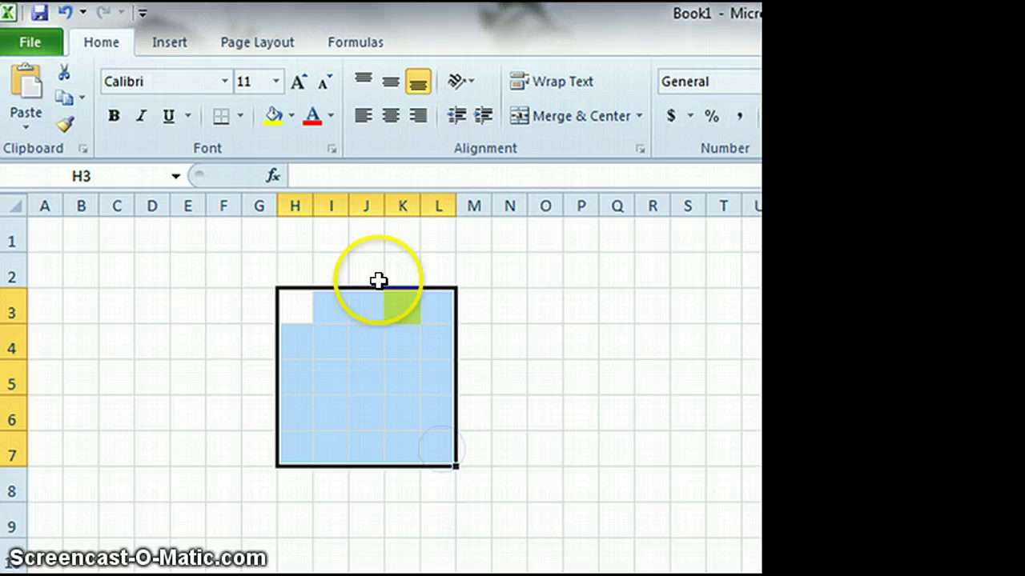
left_click(275, 117)
left_click(575, 309)
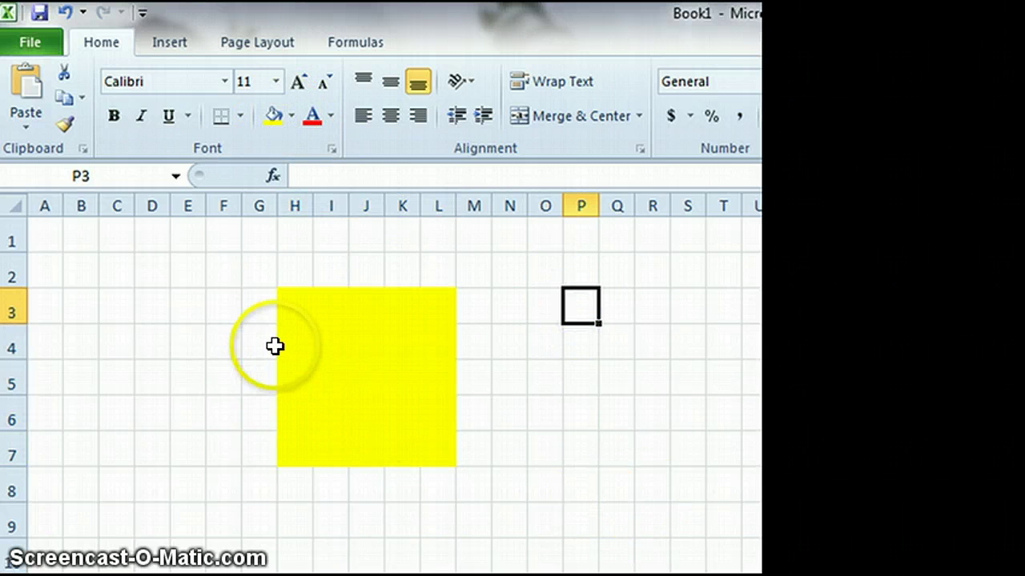
left_click_drag(267, 346, 263, 416)
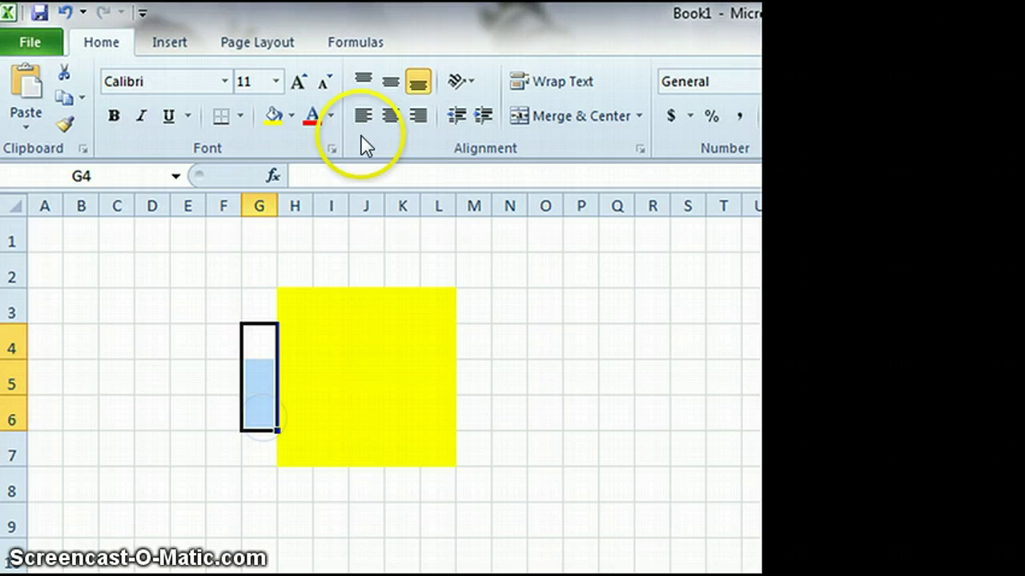
left_click(276, 117)
left_click_drag(329, 274, 393, 276)
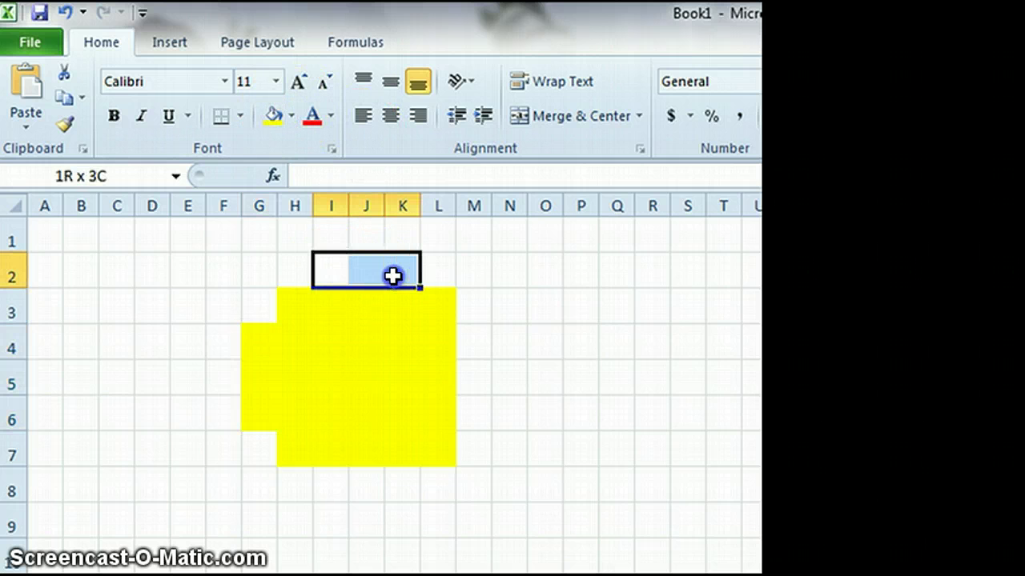
left_click(275, 117)
left_click_drag(474, 346, 479, 418)
left_click(276, 117)
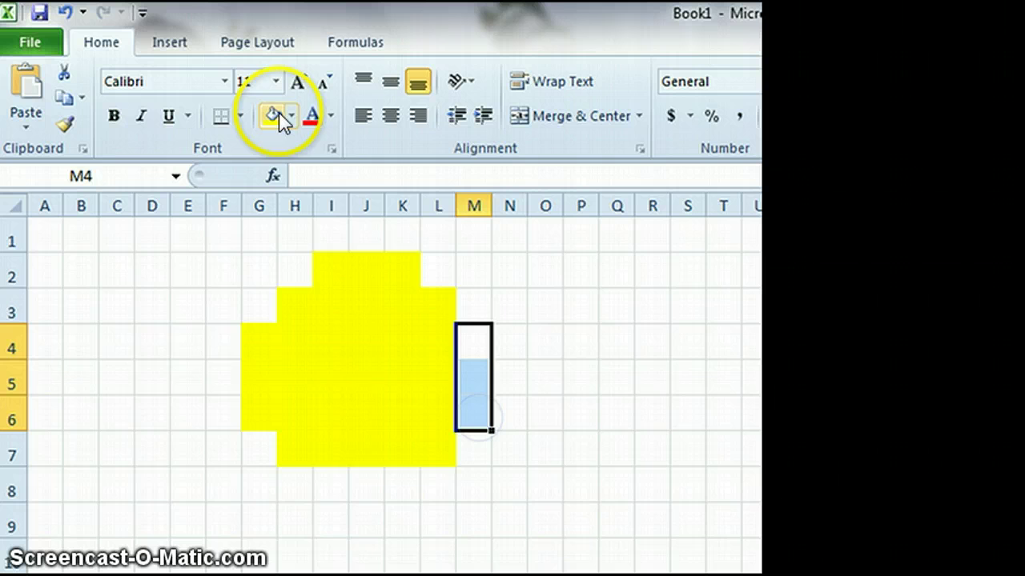
left_click_drag(331, 485, 403, 490)
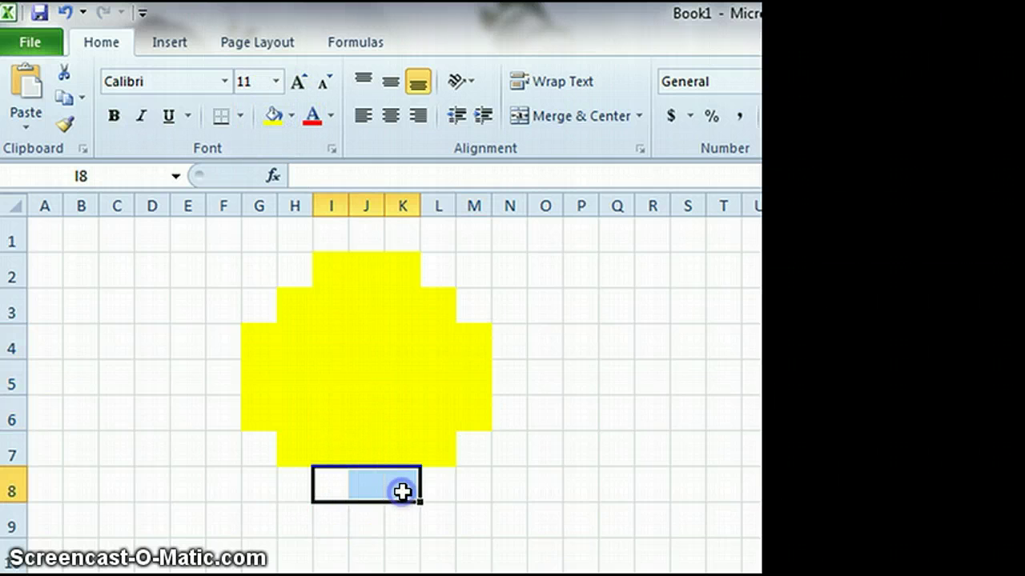
left_click(273, 119)
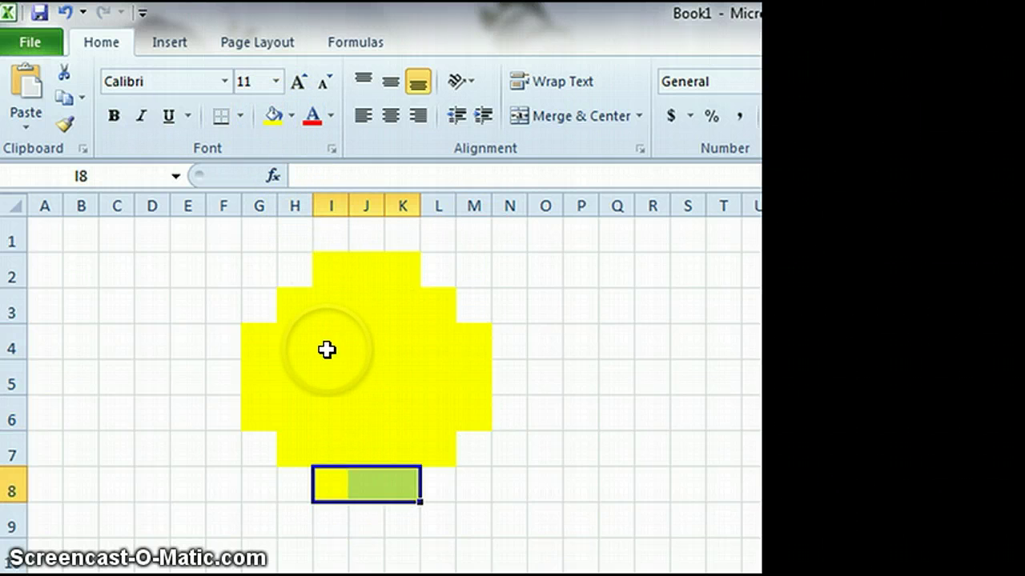
Fill cell I4 black as the first eye
left_click(329, 346)
left_click(274, 117)
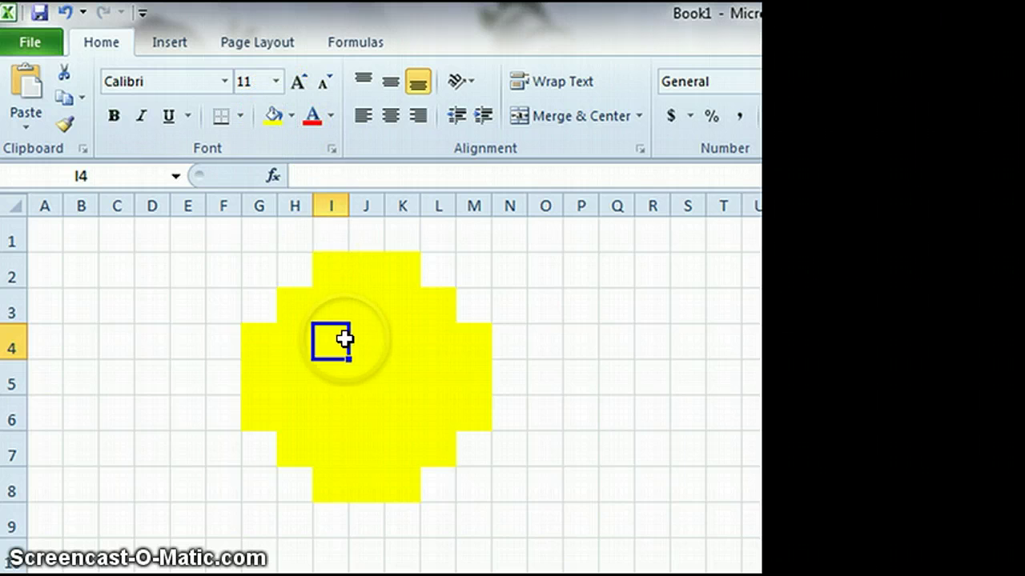
left_click(292, 117)
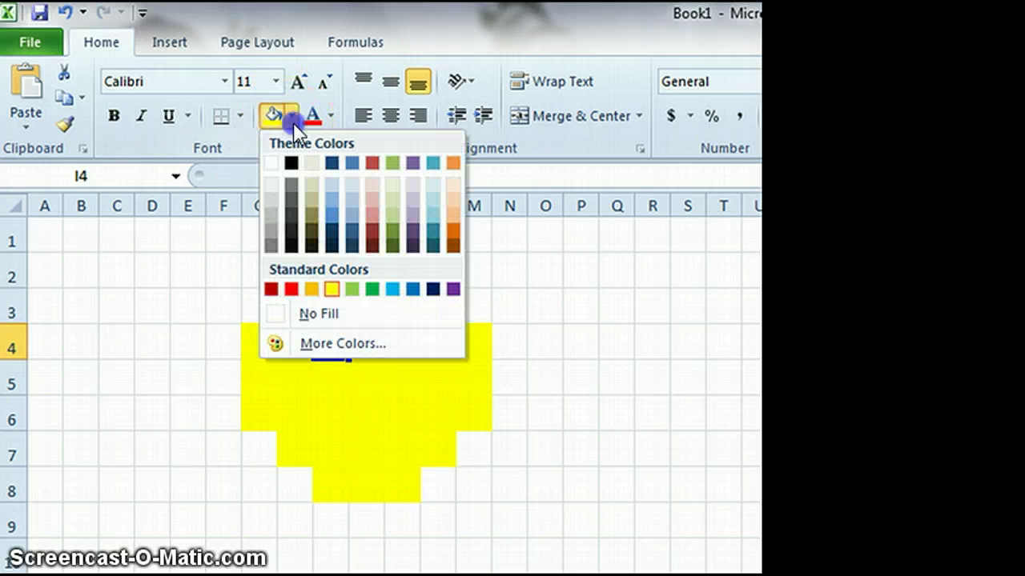
left_click(293, 164)
Copy the black eye from I4 and paste it into K4
left_click(439, 414)
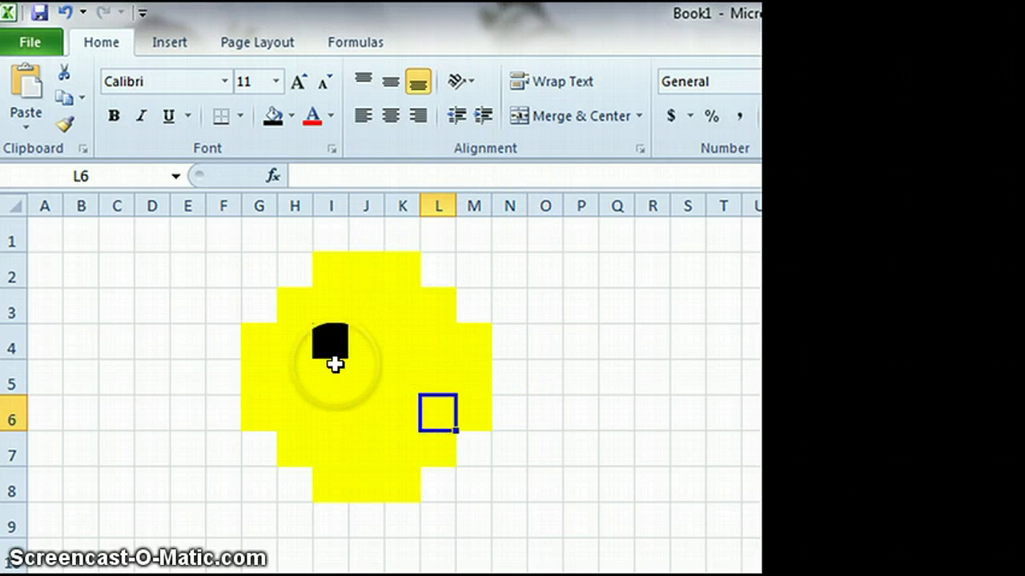
left_click(343, 345)
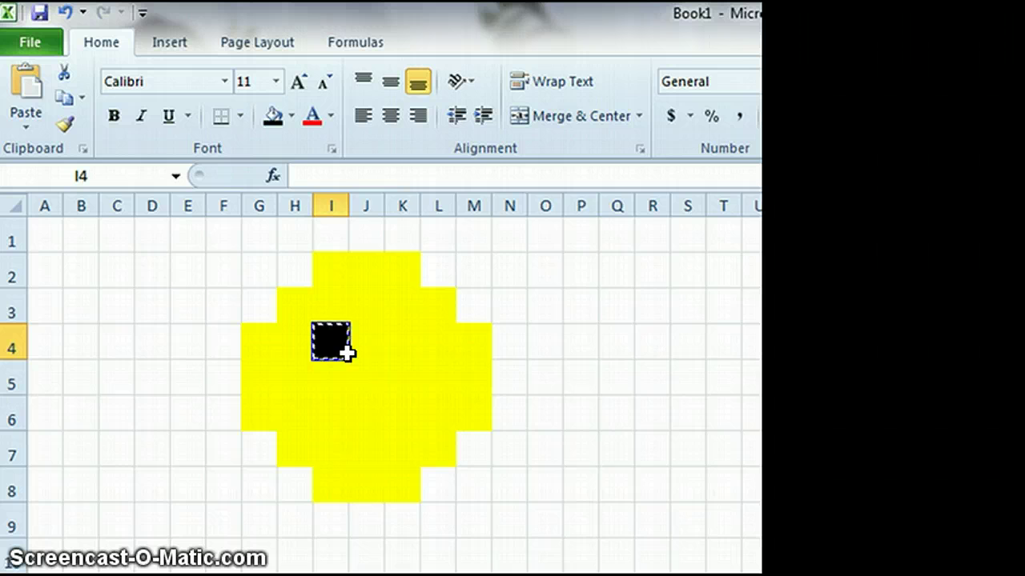
left_click(403, 345)
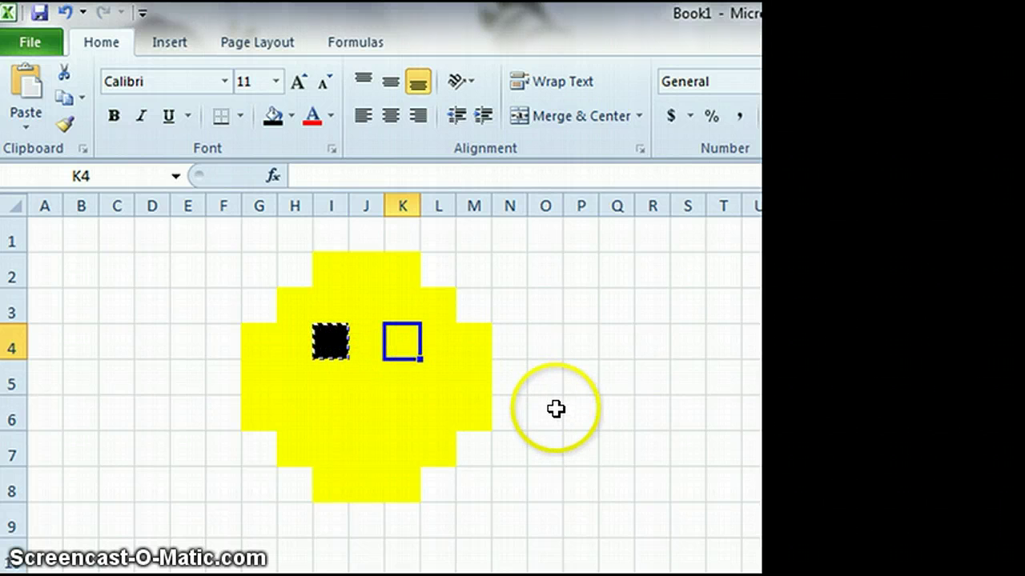
key("ctrl+v")
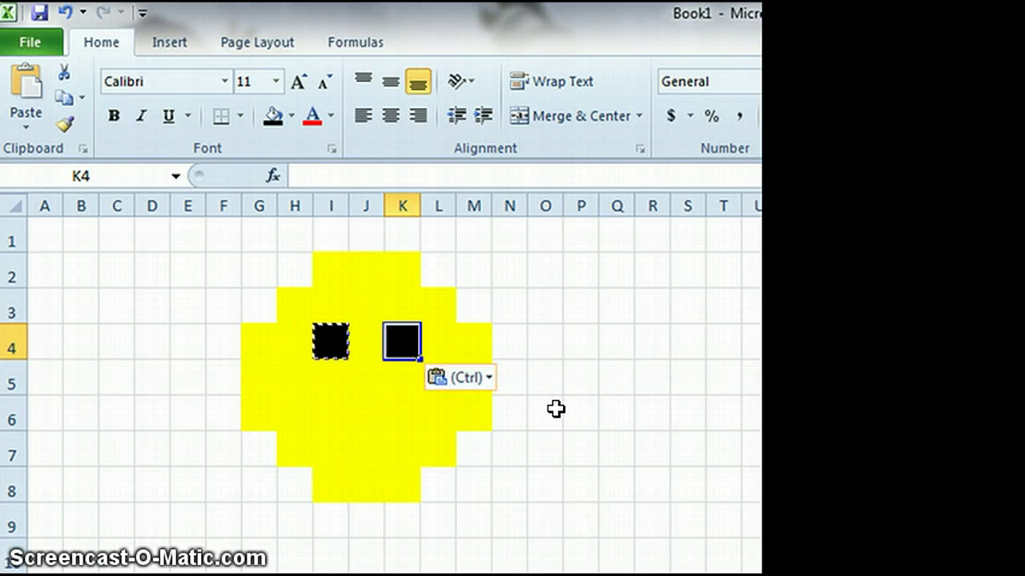
left_click(612, 410)
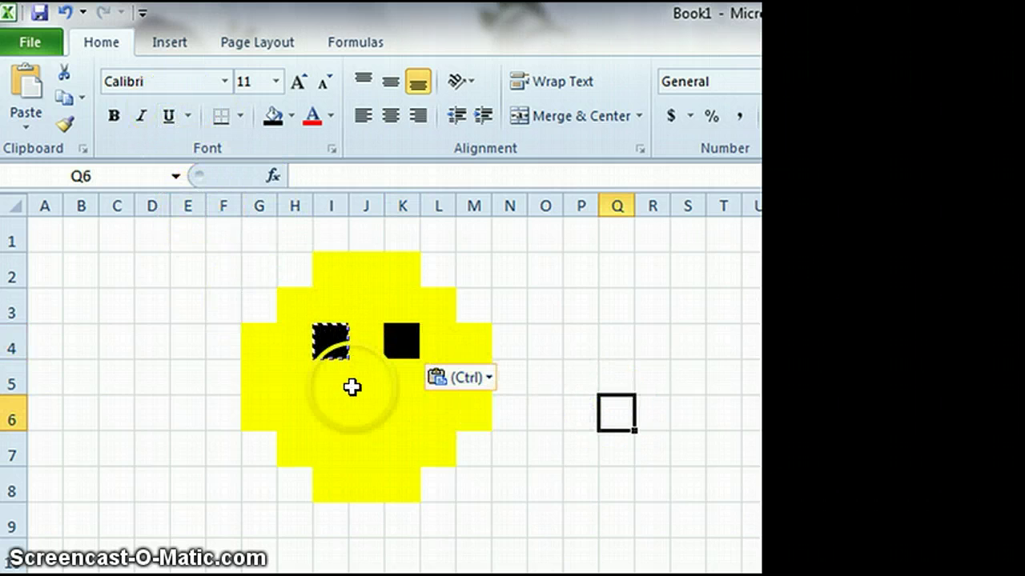
left_click(578, 502)
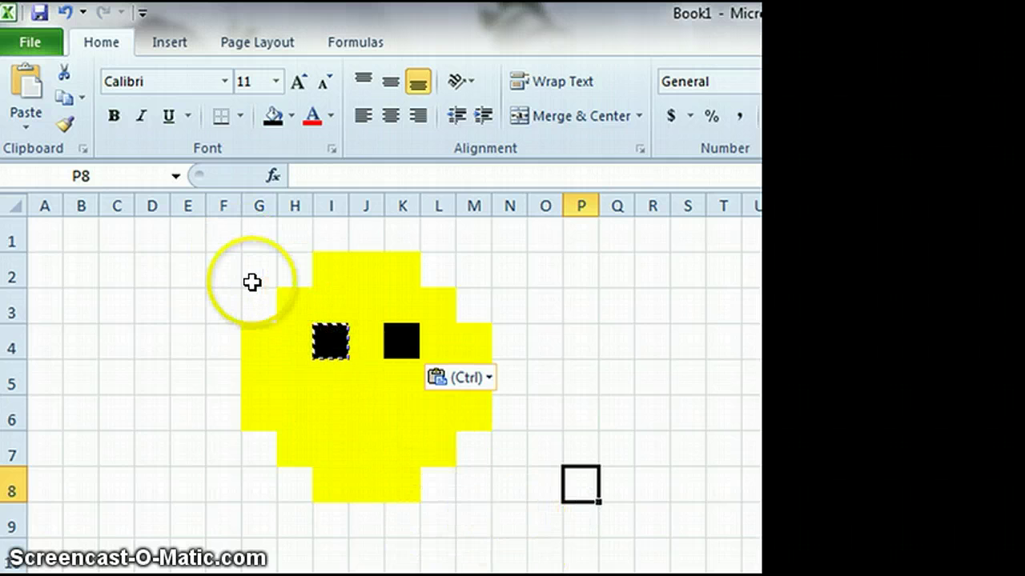
Copy the face block G2:M8 and paste a duplicate starting at O2
left_click(219, 269)
mouse_move(219, 269)
left_mouse_down()
mouse_move(469, 440)
mouse_move(512, 484)
mouse_move(495, 502)
left_mouse_up()
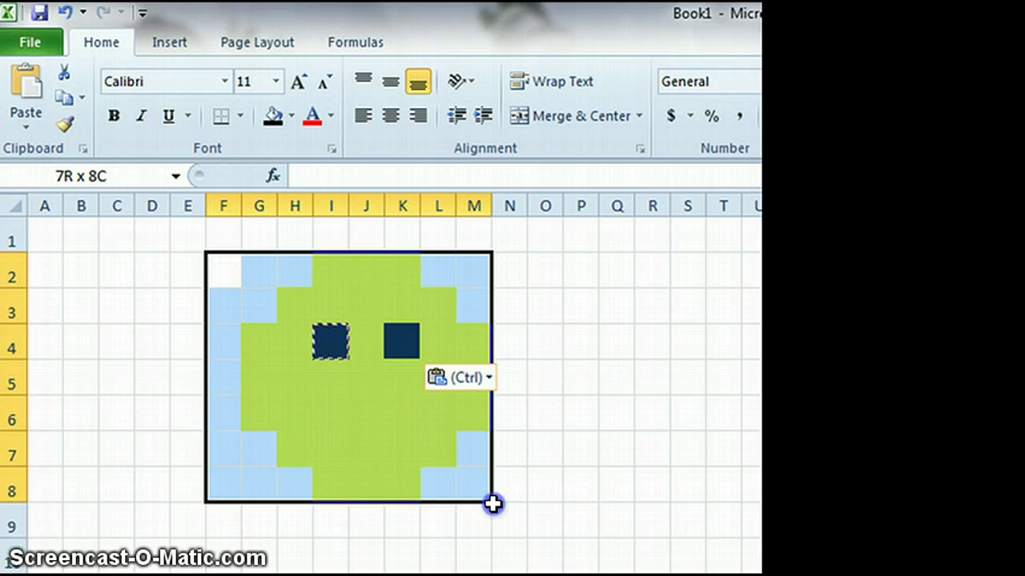
left_click(590, 481)
left_click_drag(252, 270, 474, 482)
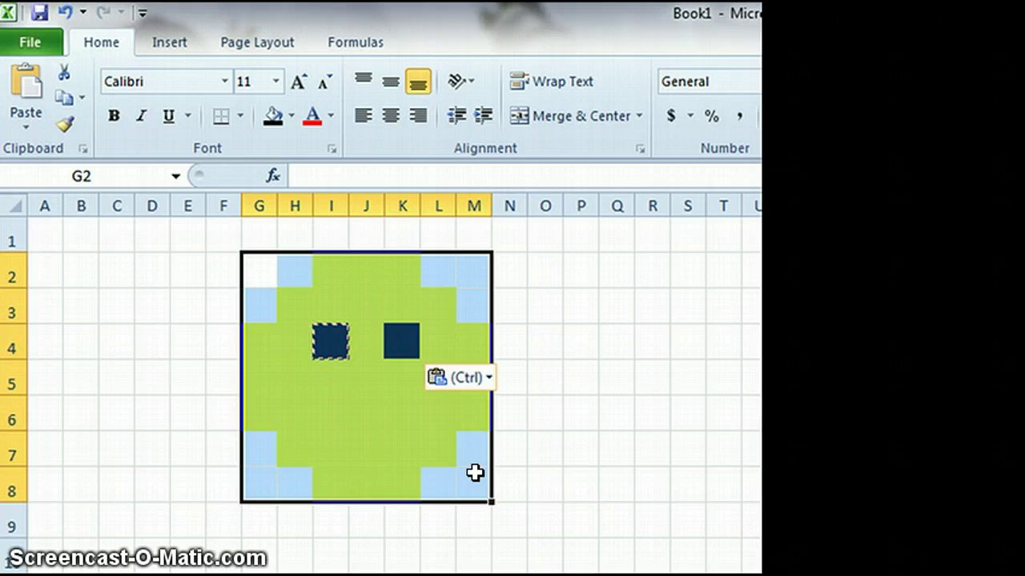
key("ctrl+c")
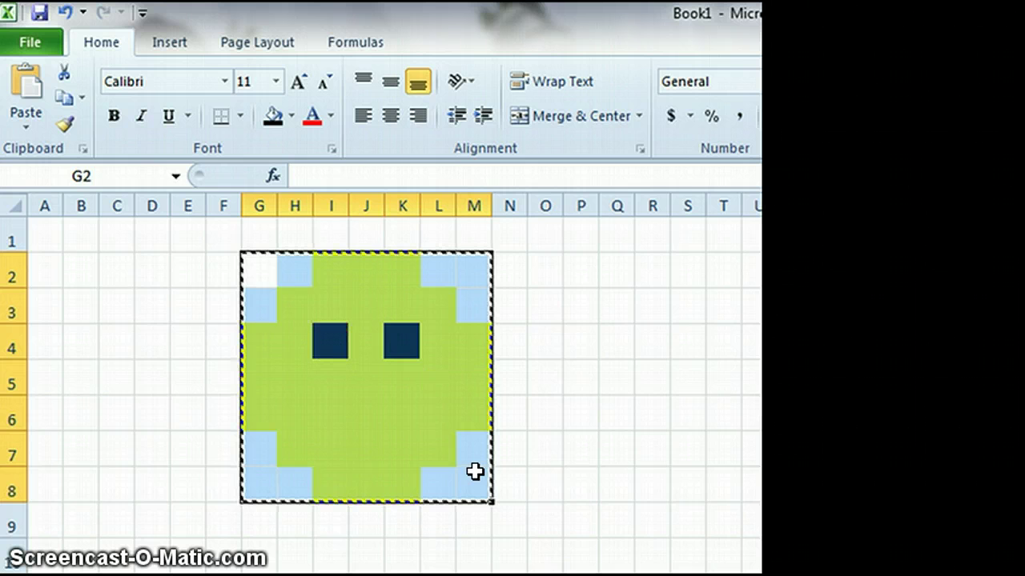
left_click(543, 275)
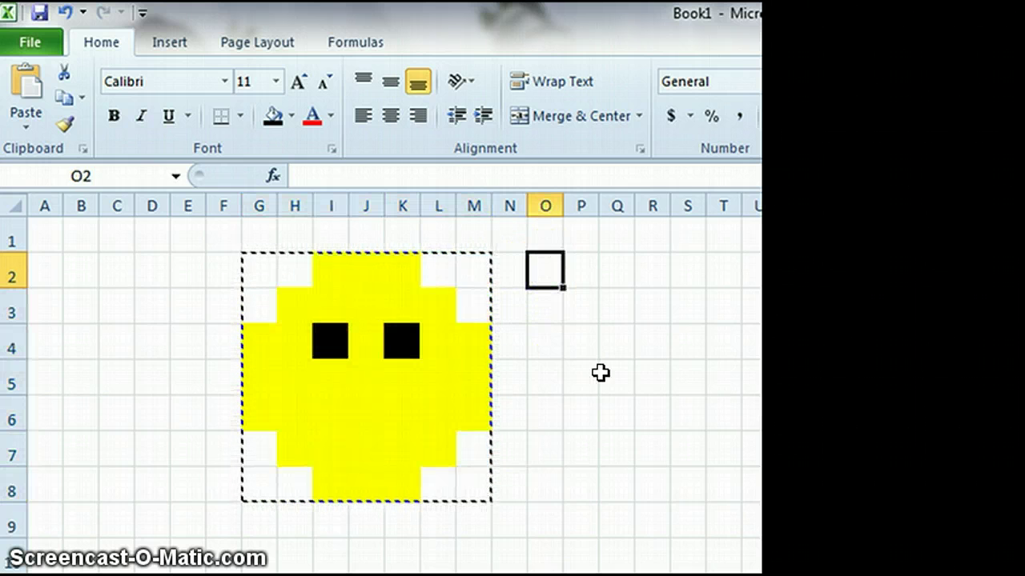
key("ctrl+v")
left_click(220, 399)
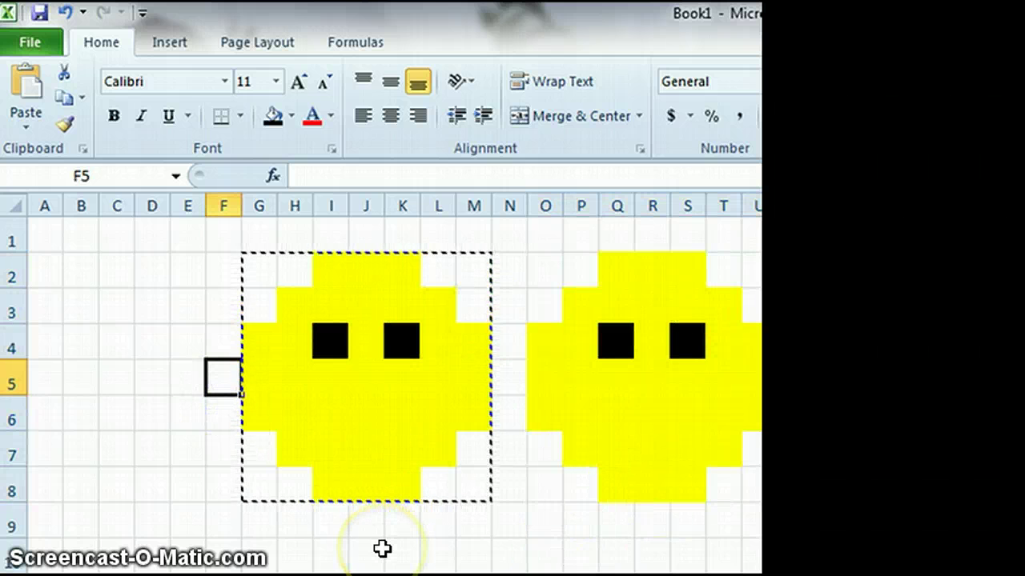
left_click(474, 283)
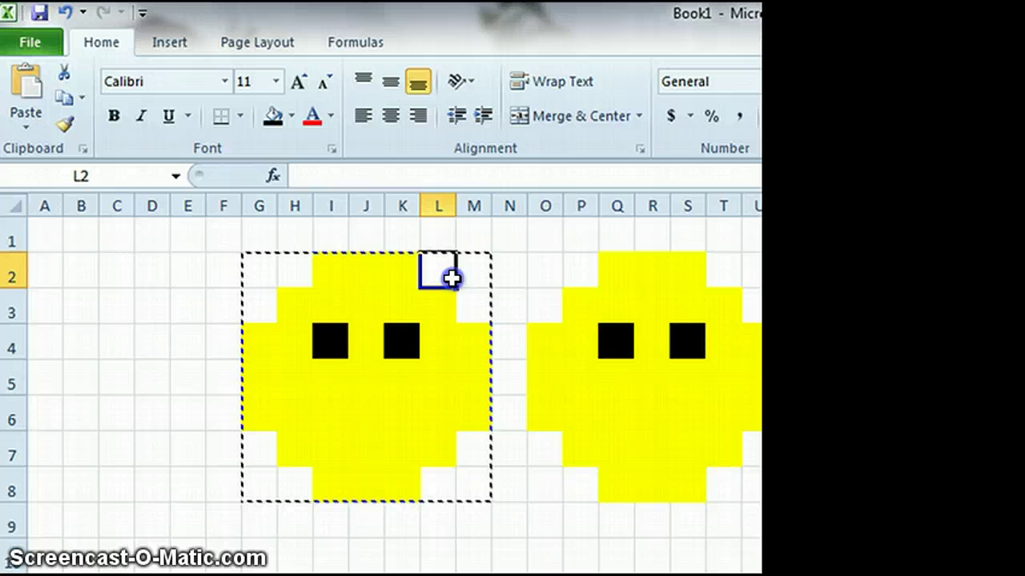
left_click(475, 307)
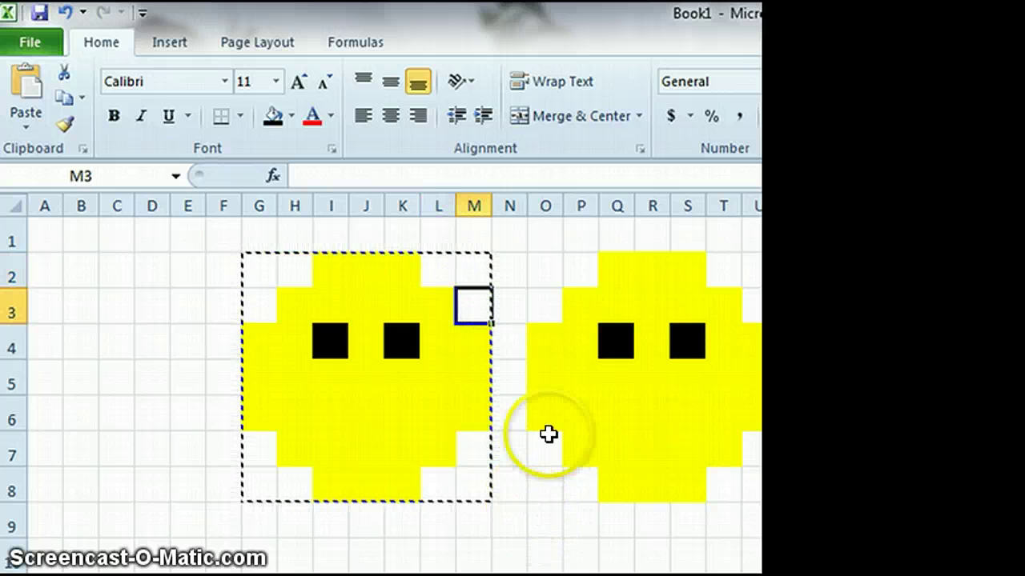
Paste another face copy at K2, then undo both pastes, leaving only G2:M8
left_click(410, 273)
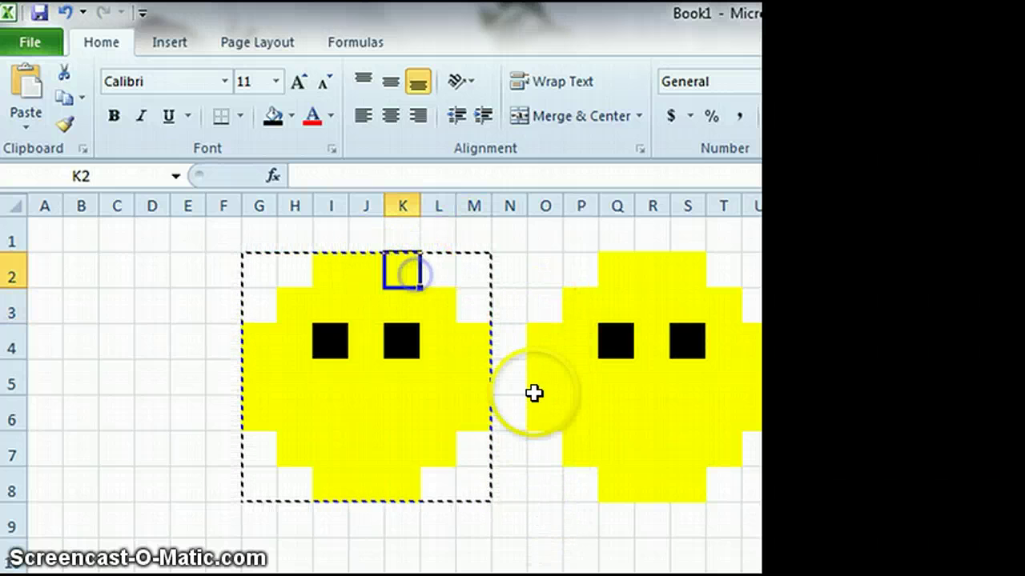
key("Return")
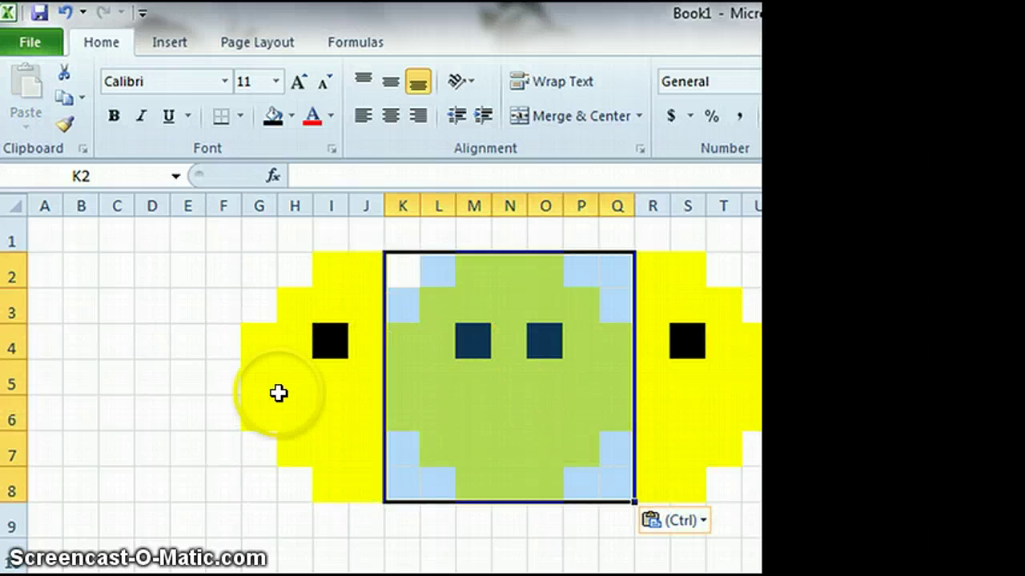
left_click(271, 389)
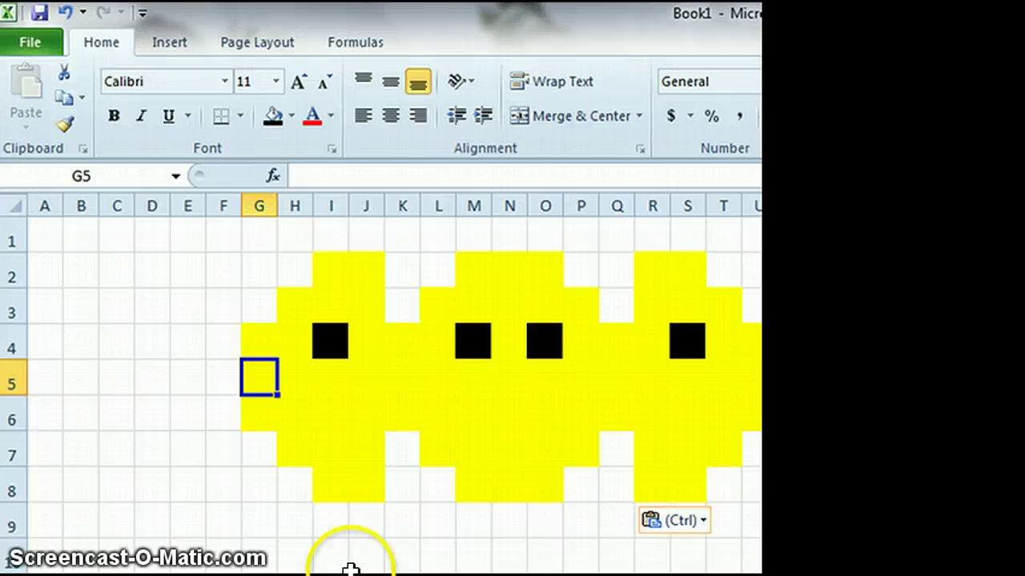
key("ctrl")
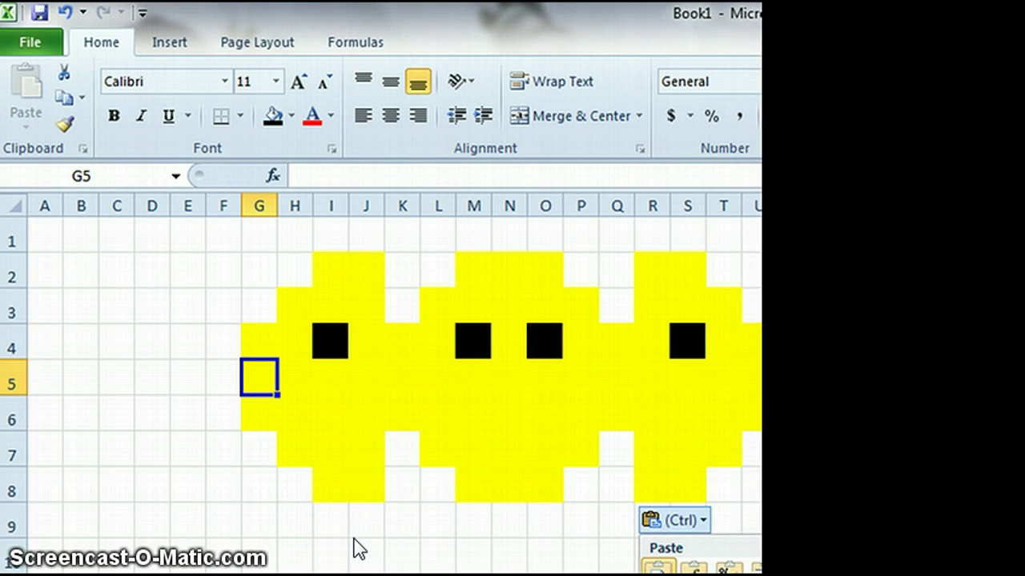
key("ctrl")
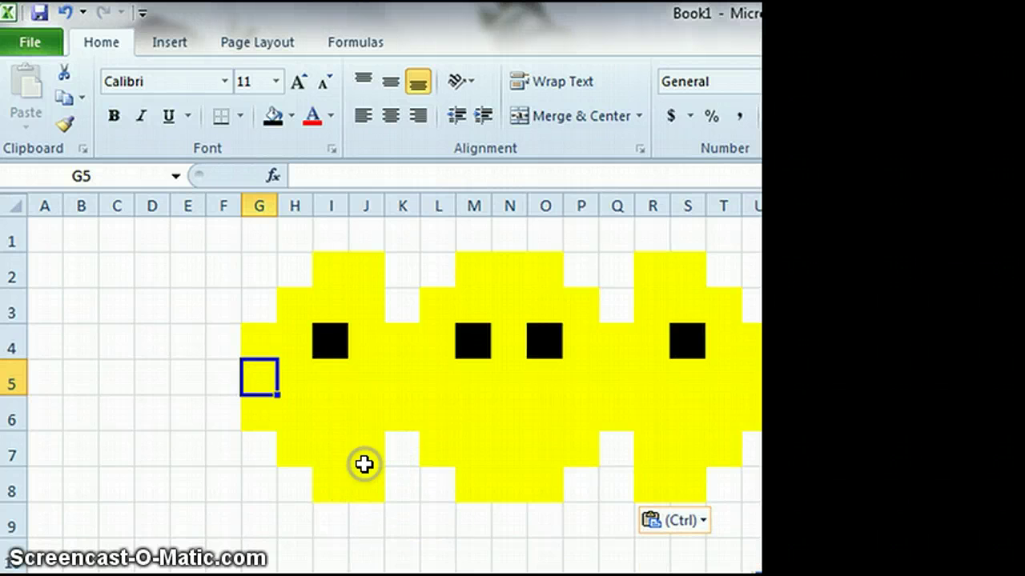
key("ctrl+z")
key("ctrl+z")
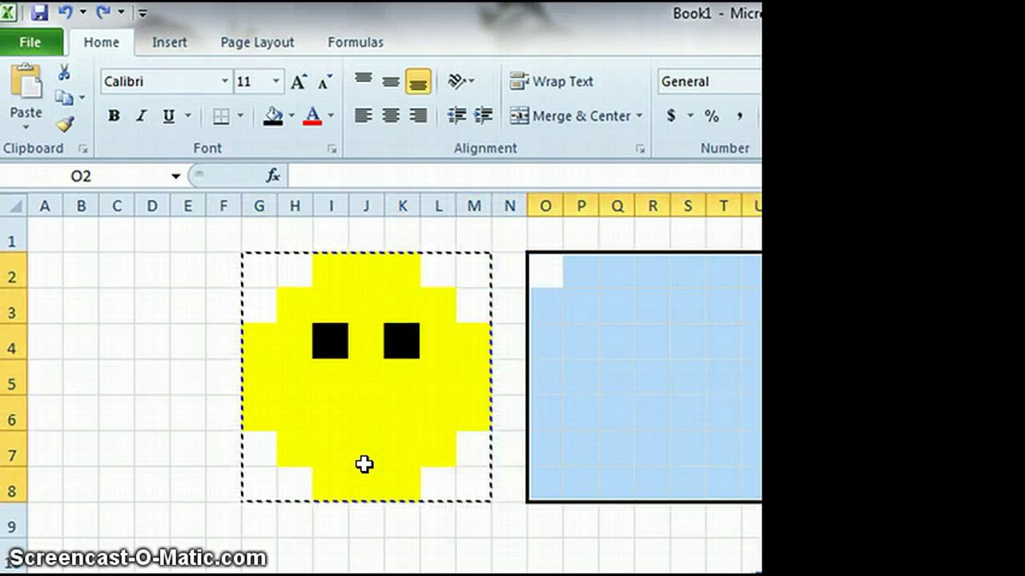
left_click_drag(173, 403, 187, 384)
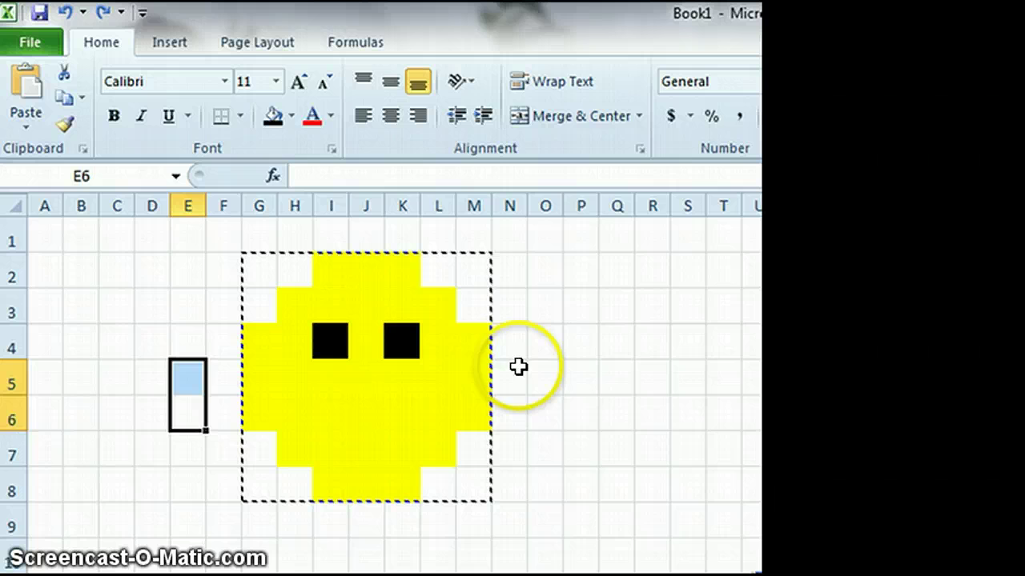
Fill I6:K6 black as the face's mouth
left_click(356, 406)
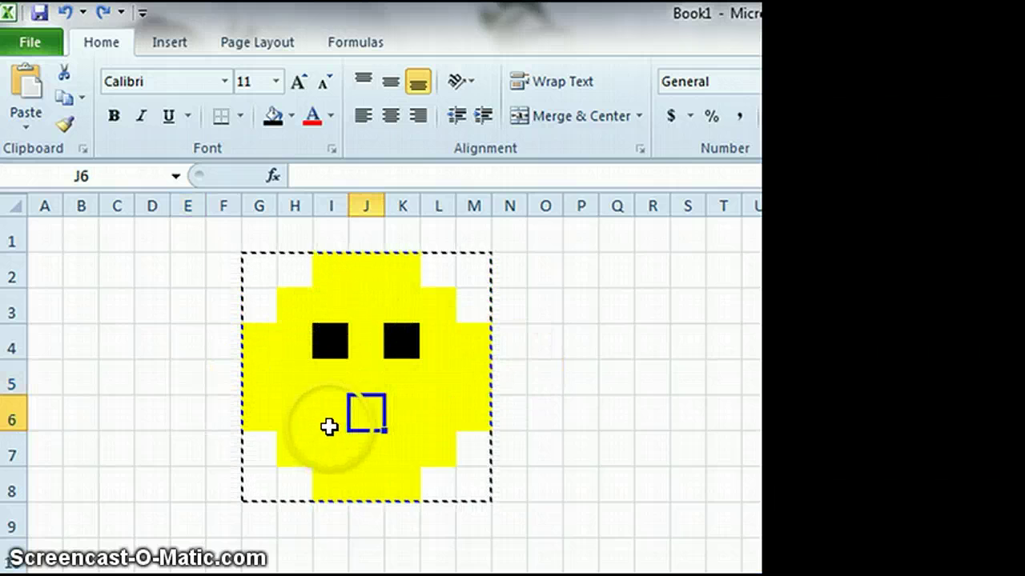
left_click_drag(329, 425, 395, 433)
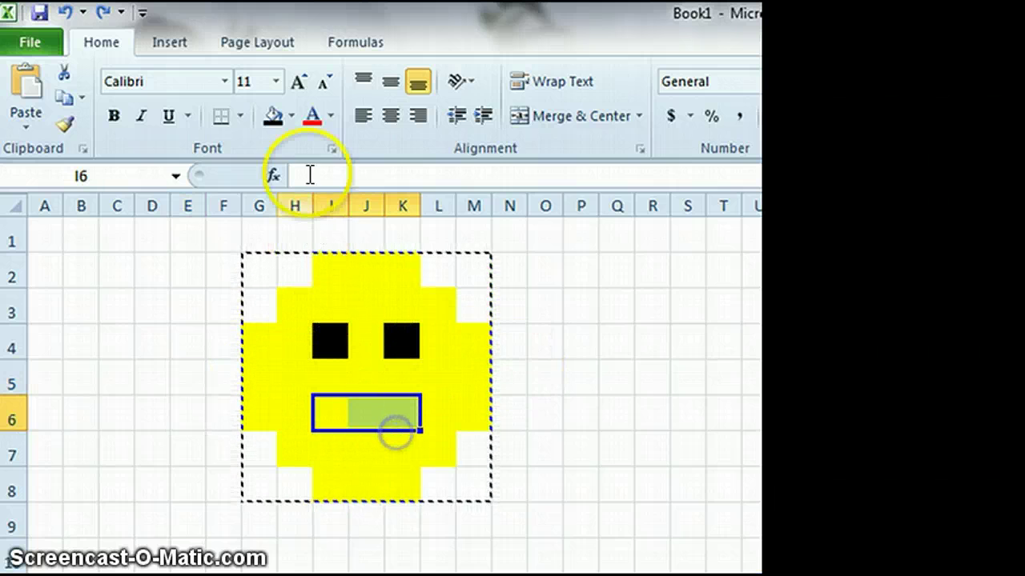
left_click(292, 115)
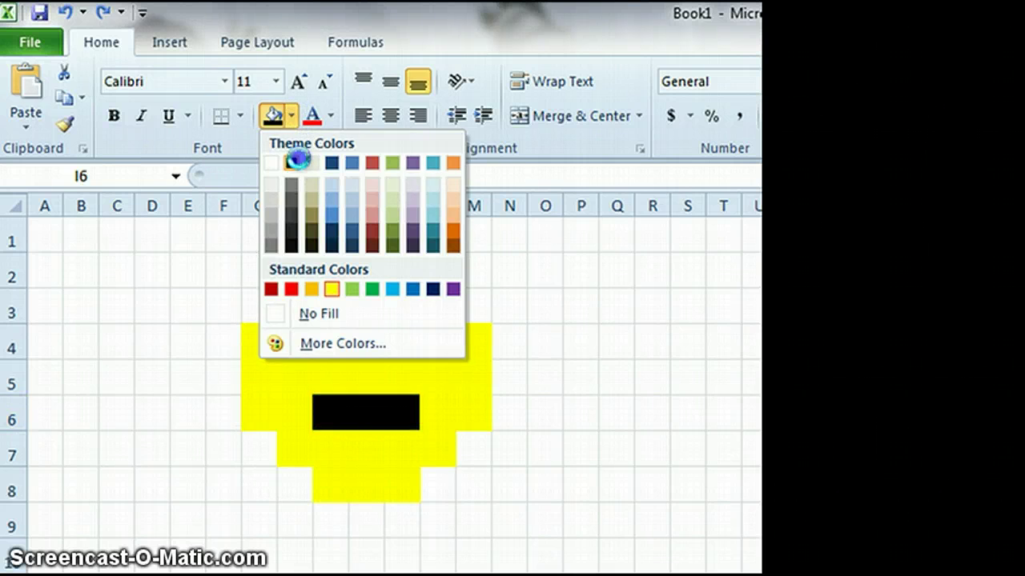
left_click(297, 160)
left_click(616, 312)
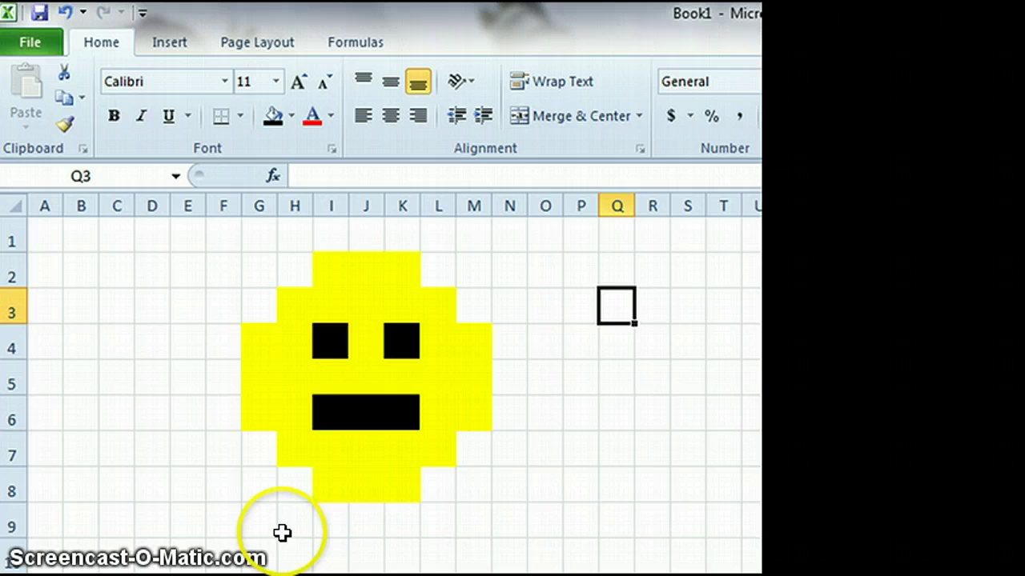
Fill G9:M10 red as the body below the face
left_click_drag(265, 534, 488, 549)
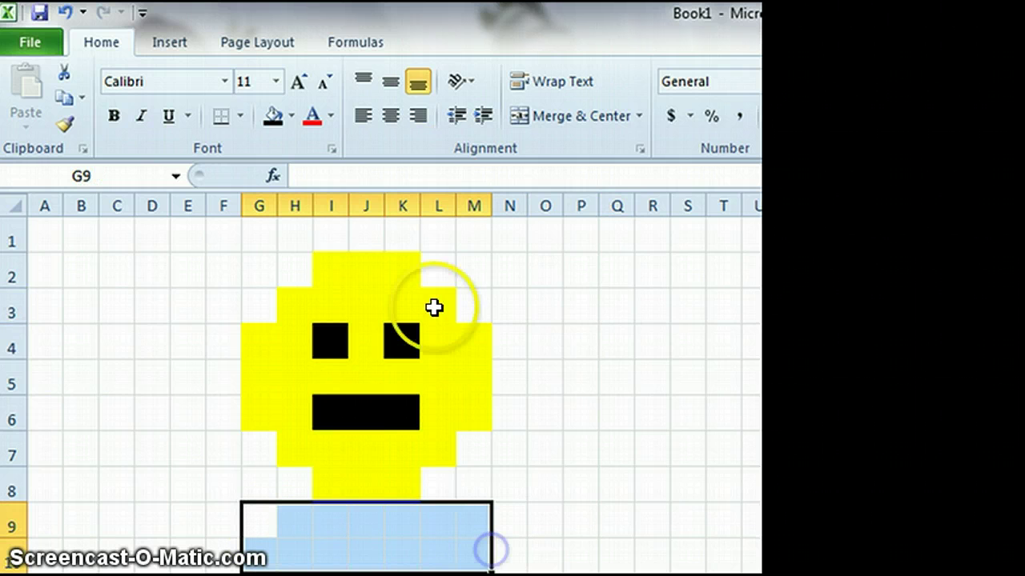
left_click(293, 116)
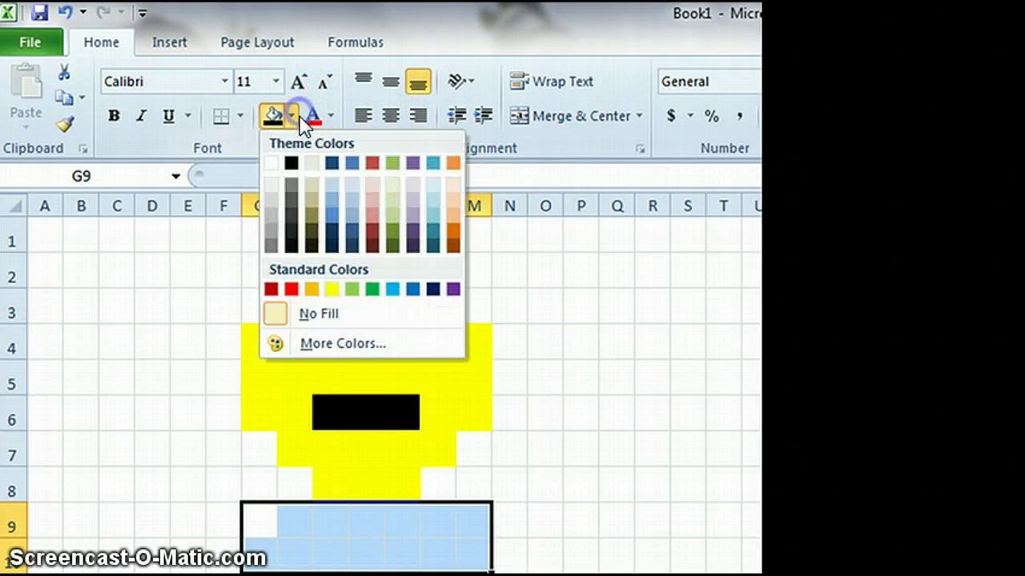
left_click(295, 290)
left_click(594, 376)
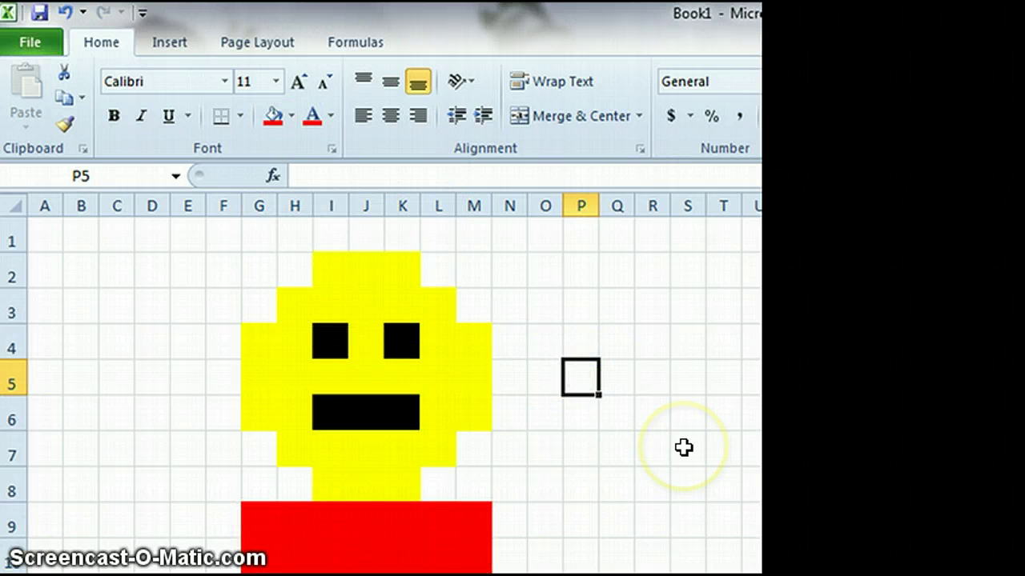